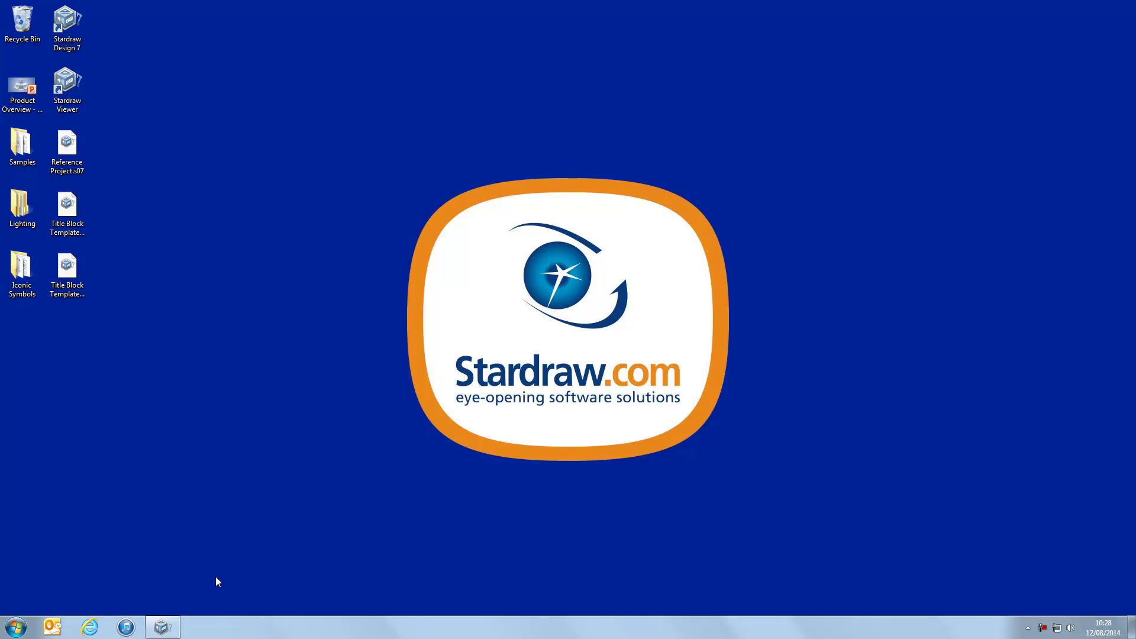
Step: Create a new, empty drawing from the Block Schematic template in Project 1's Drawings
left_click(164, 625)
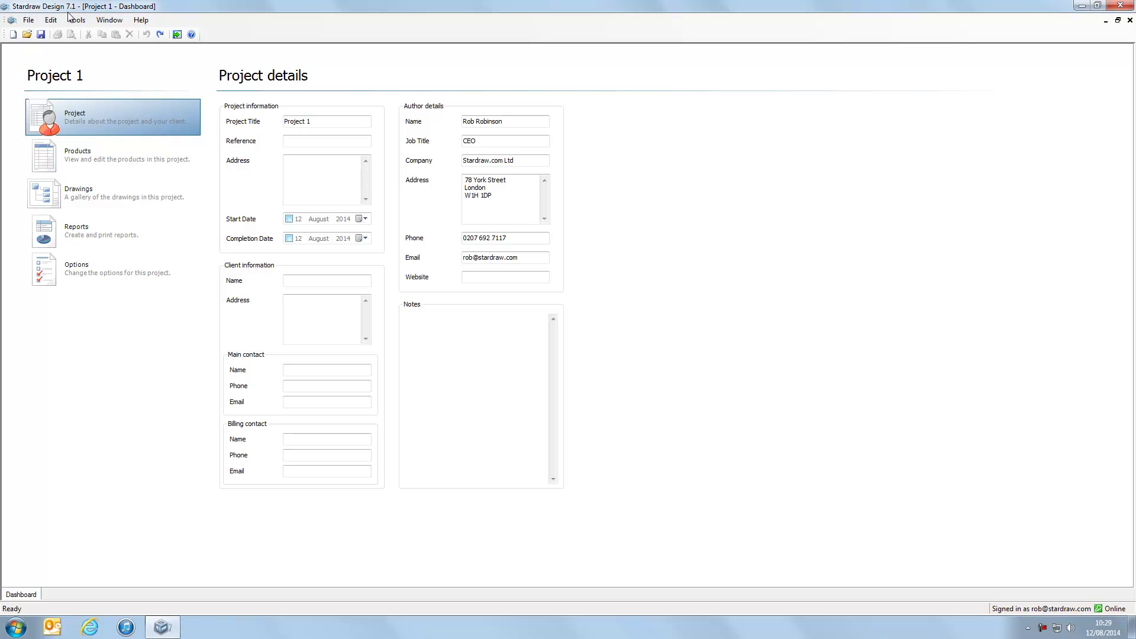
left_click(77, 197)
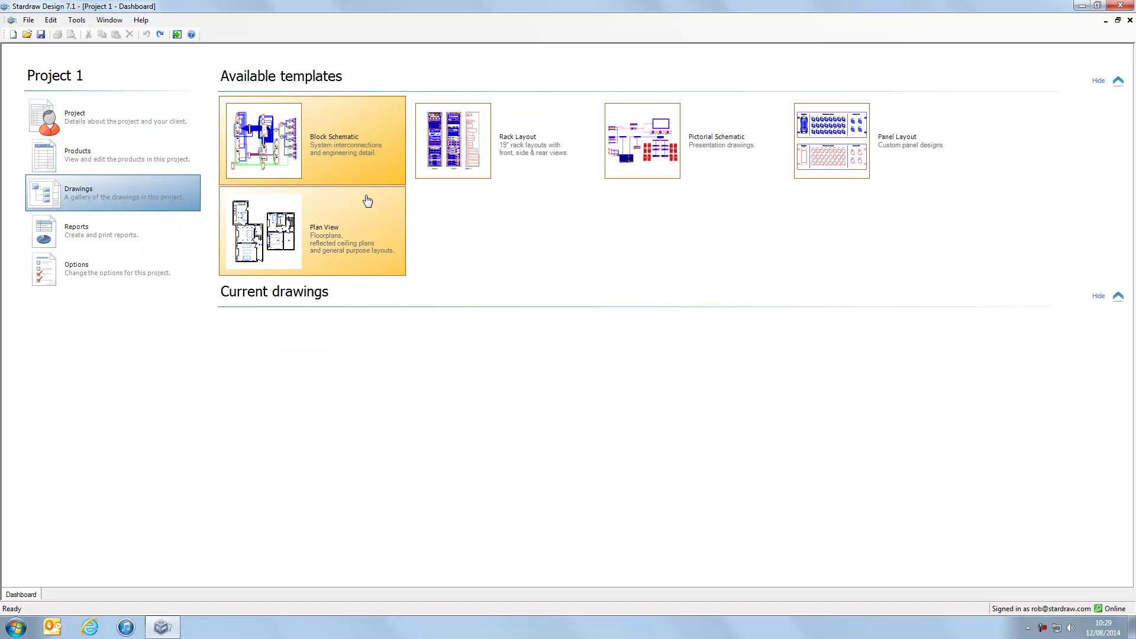
left_click(350, 171)
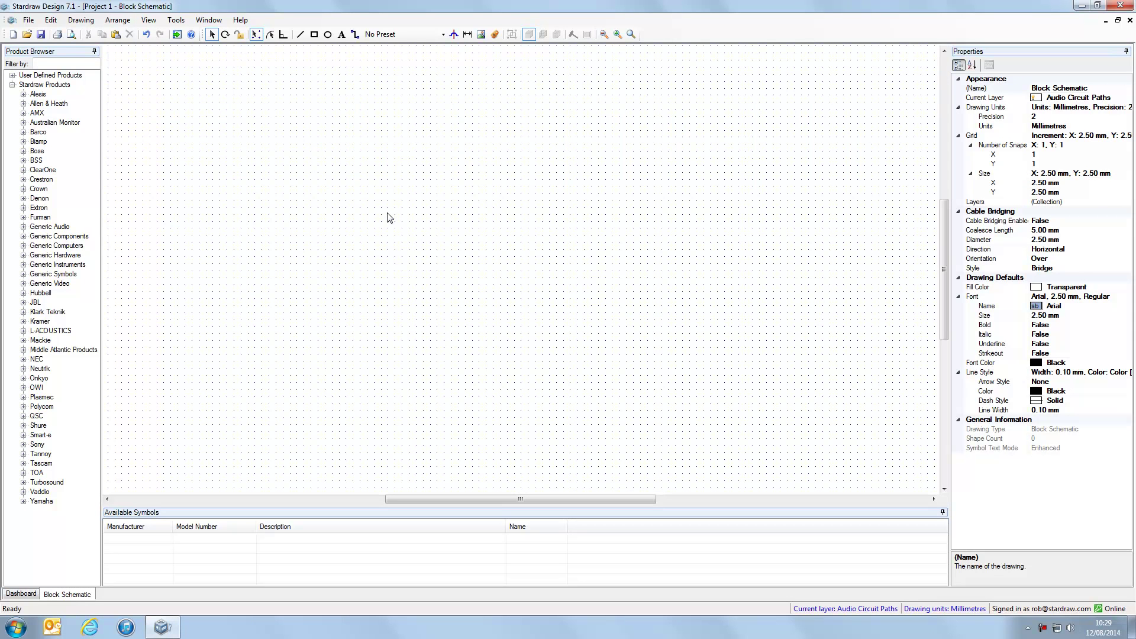
Step: Draw a stepped blue cable across the canvas using the Audio preset
left_click(382, 36)
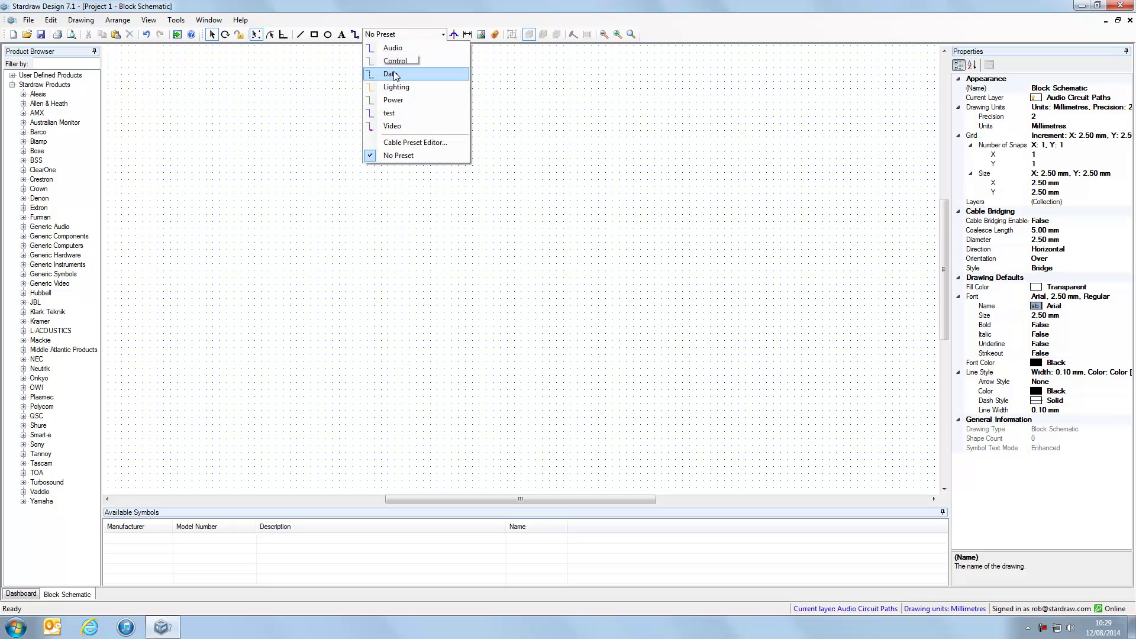
left_click(393, 48)
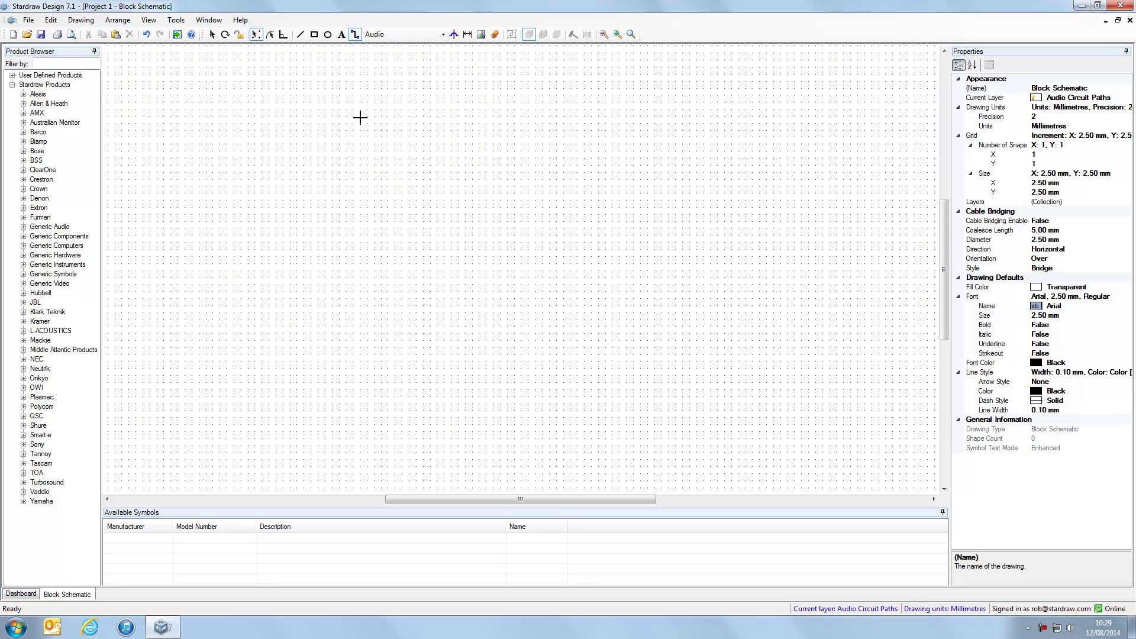
mouse_move(324, 143)
left_mouse_down()
mouse_move(382, 200)
mouse_move(538, 310)
mouse_move(584, 302)
mouse_move(604, 314)
left_mouse_up()
Step: Draw a green Power cable crossing the Audio cable, then deselect and zoom in
left_click(385, 36)
left_click(394, 100)
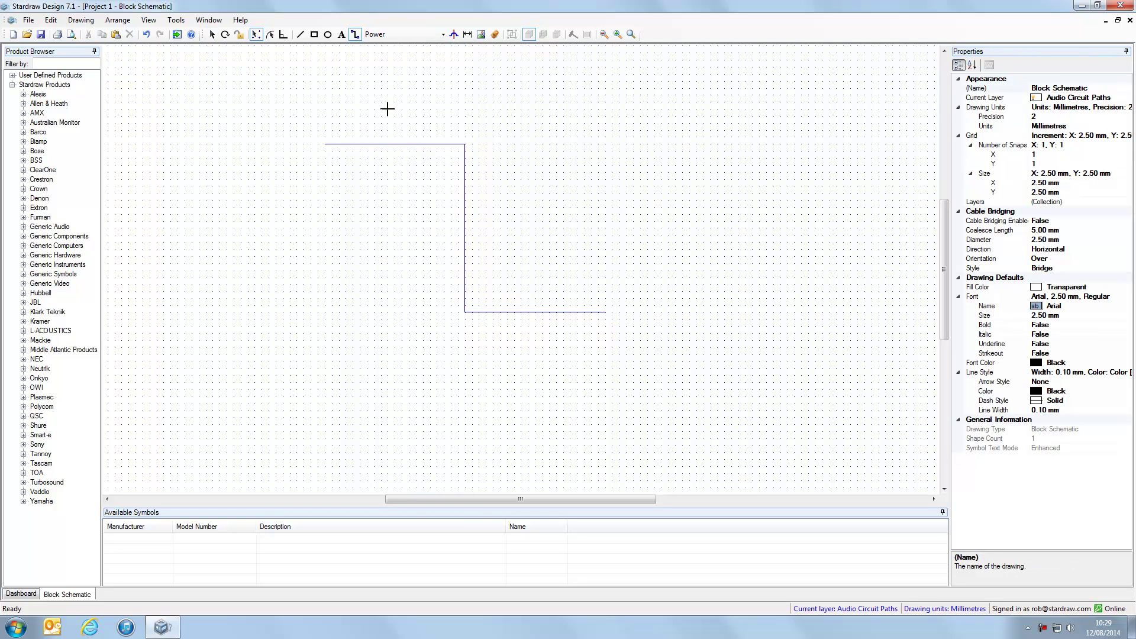
left_click_drag(372, 114, 567, 344)
key("Escape")
left_click(556, 158)
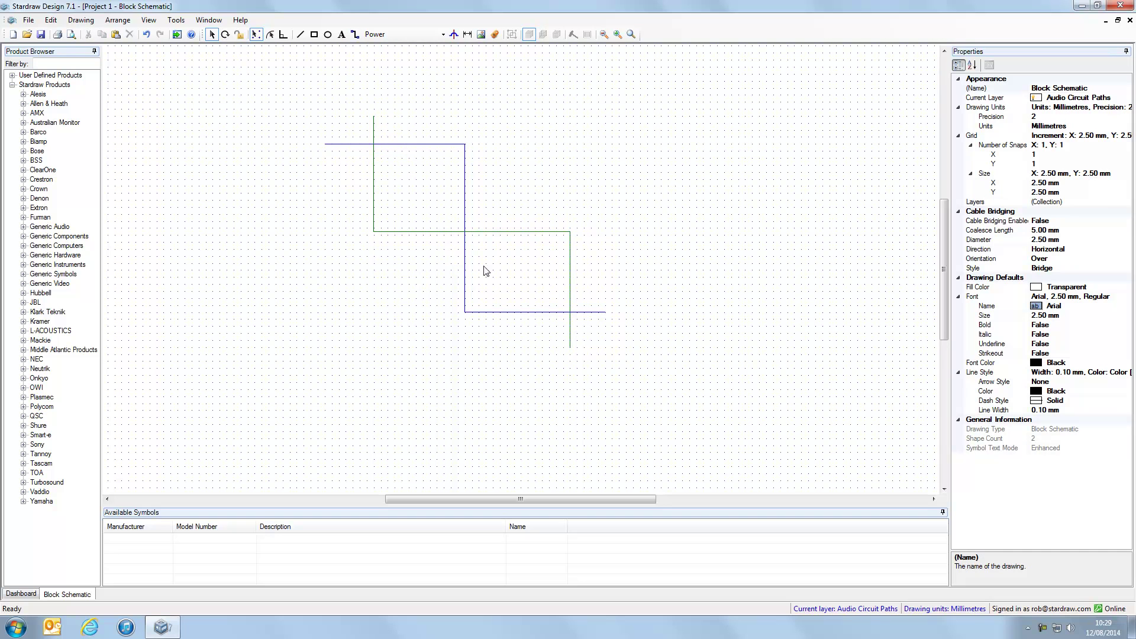
scroll(434, 121, "up", 3)
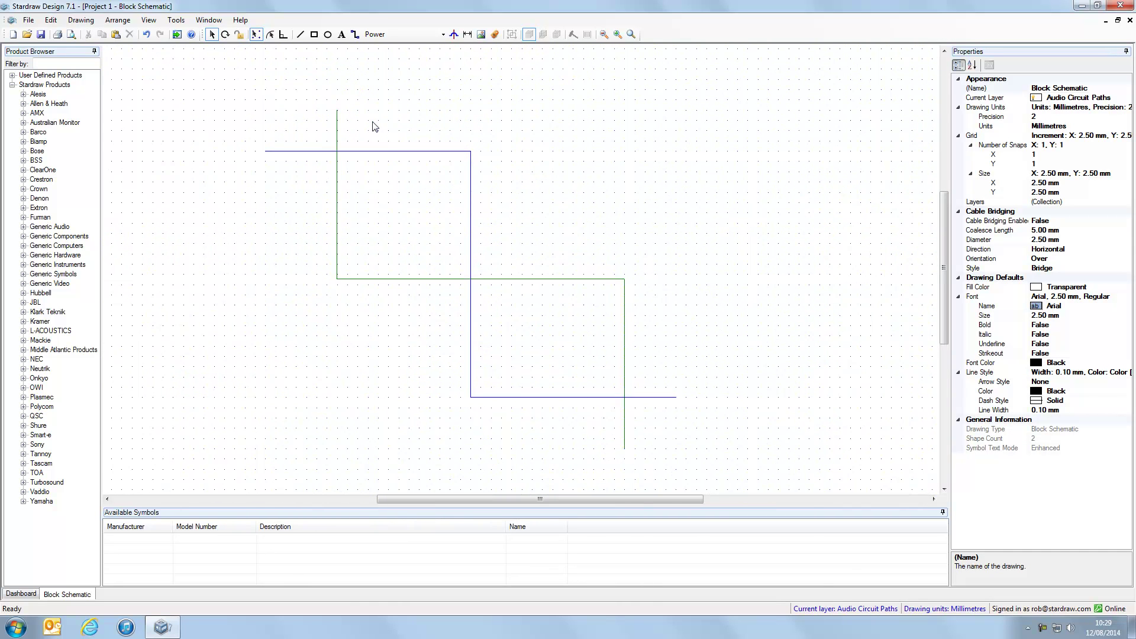
Step: Enable Cable Bridging and Ctrl-drag an offset parallel copy of the blue Audio cable
left_click(453, 34)
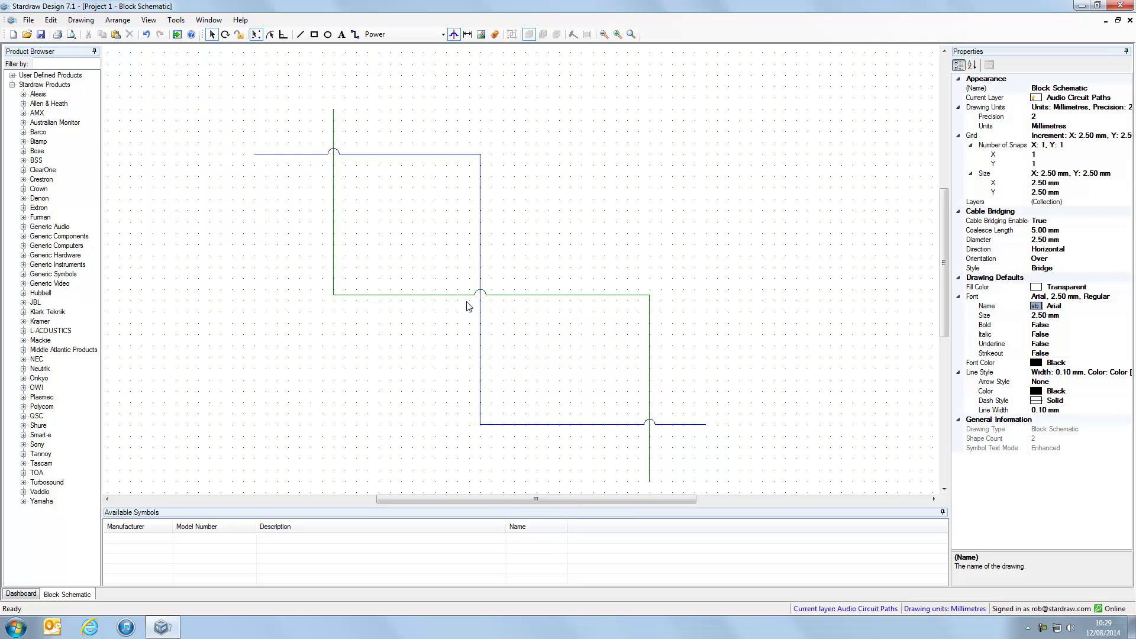
left_click(398, 155)
left_click_drag(398, 156, 431, 197, "ctrl")
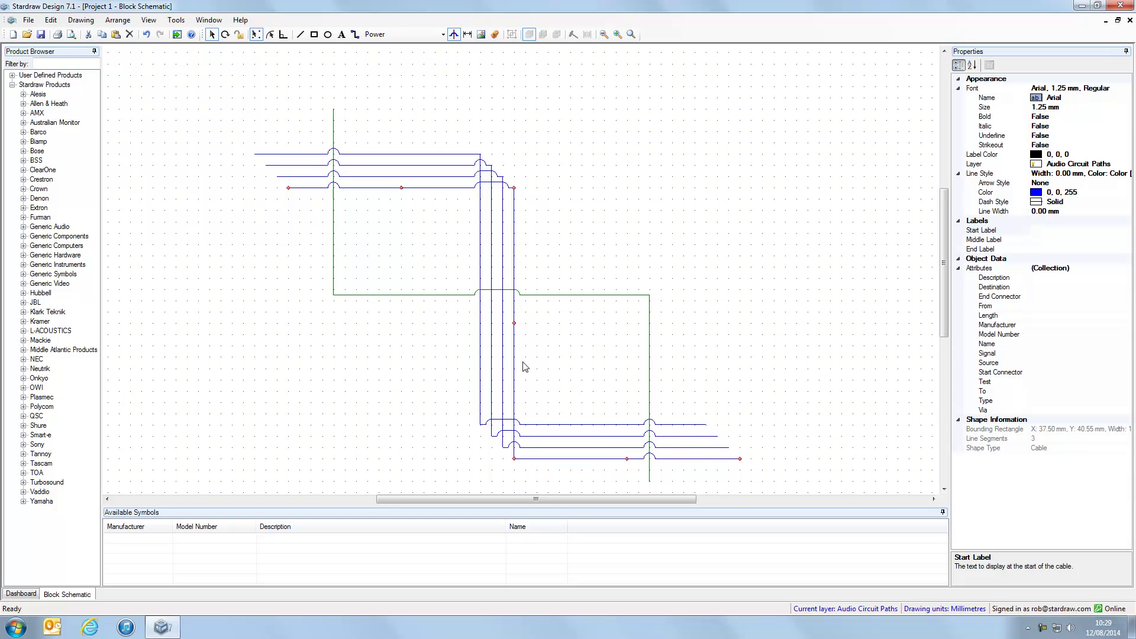
left_click(589, 262)
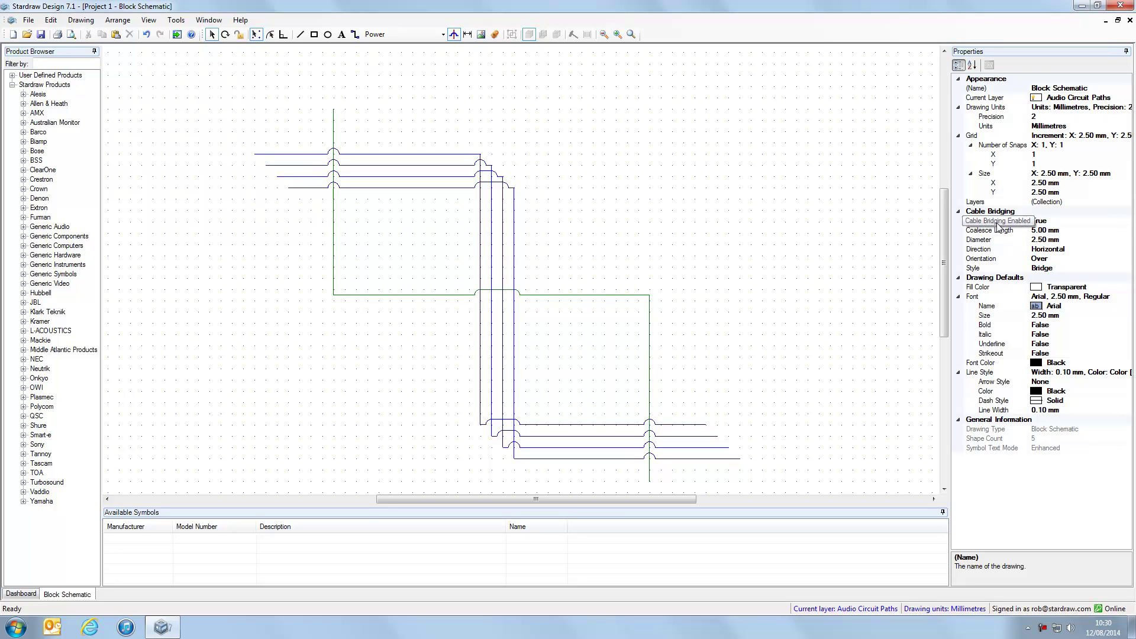
Step: Toggle Cable Bridging Enabled off and back to True, then set Coalesce Length to 5
double_click(1055, 221)
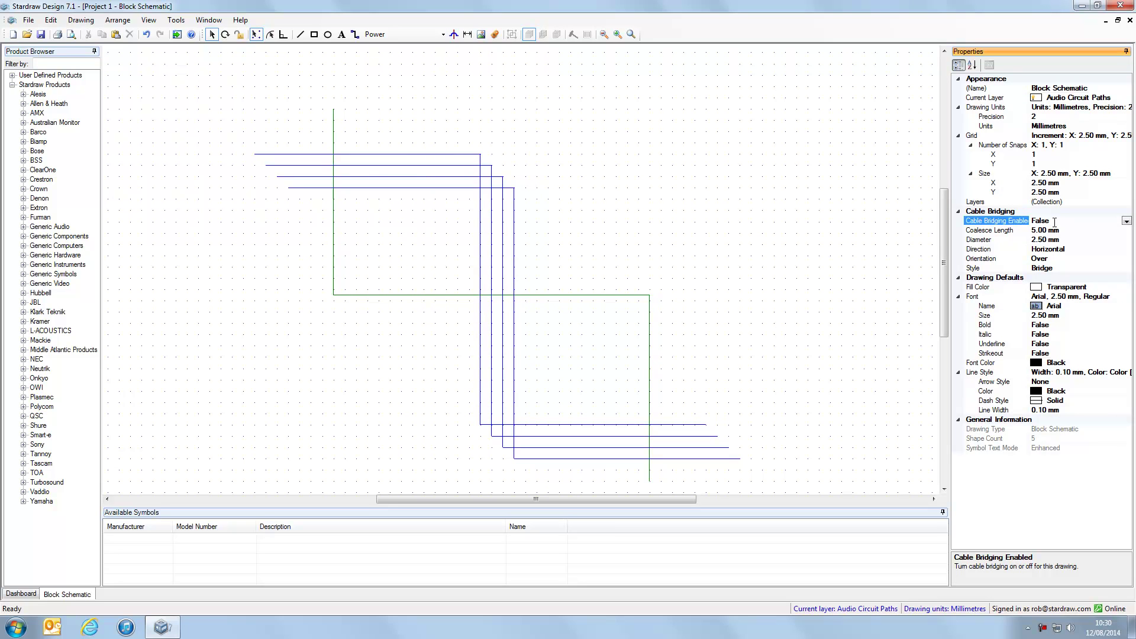
double_click(1054, 221)
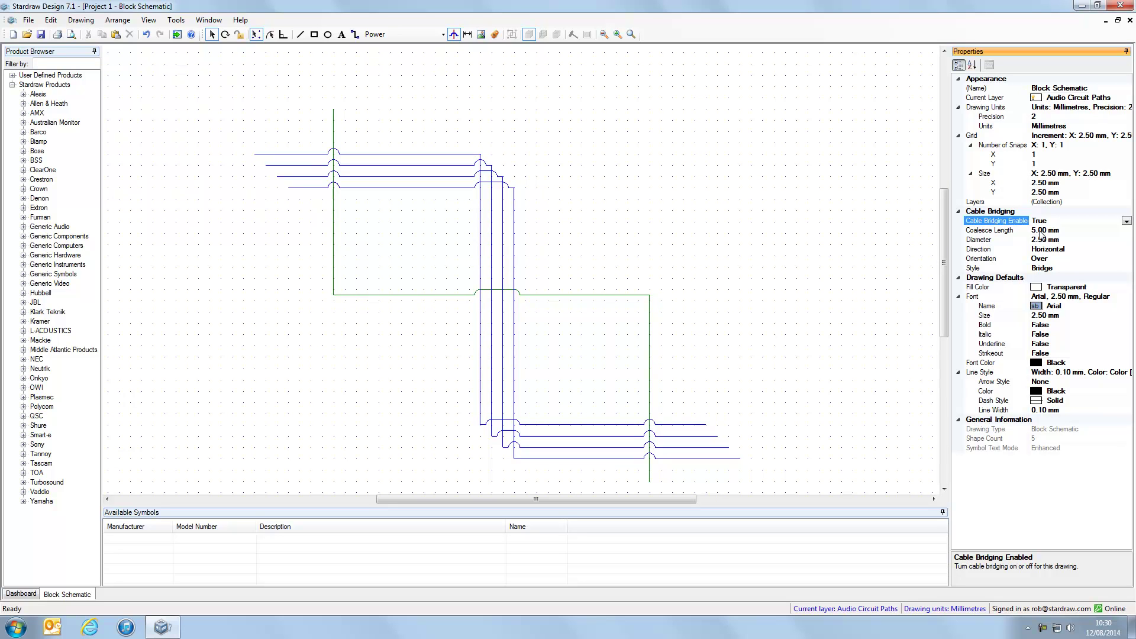
left_click(1039, 230)
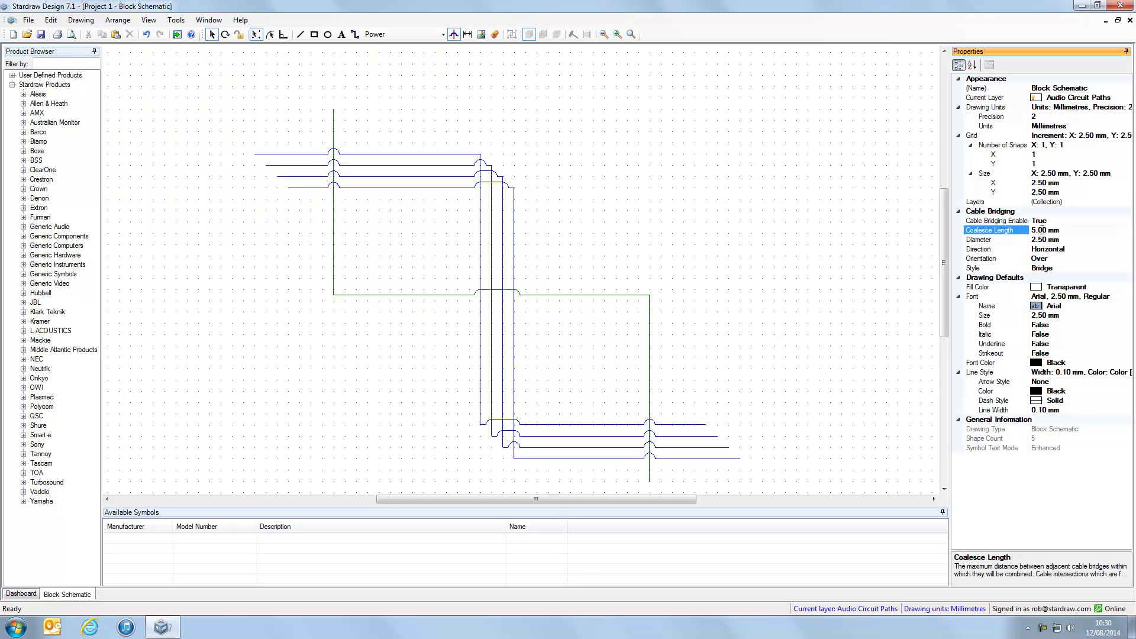
key("BackSpace")
type("5")
left_click(1040, 239)
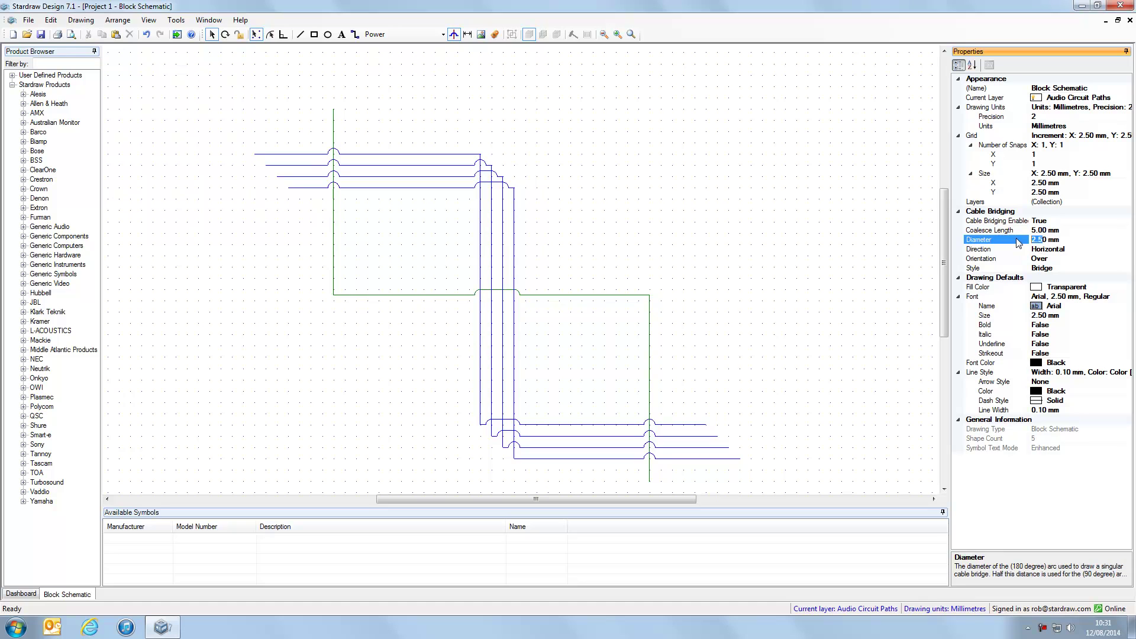
type("1.25")
key("Return")
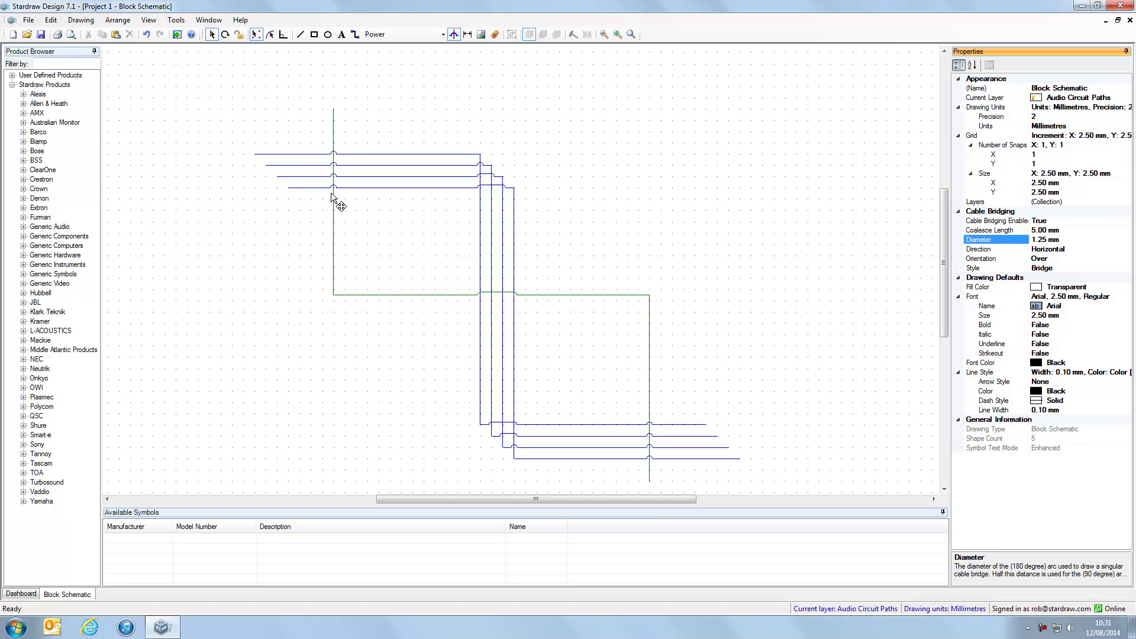
left_click(1048, 239)
type("2.5")
key("Return")
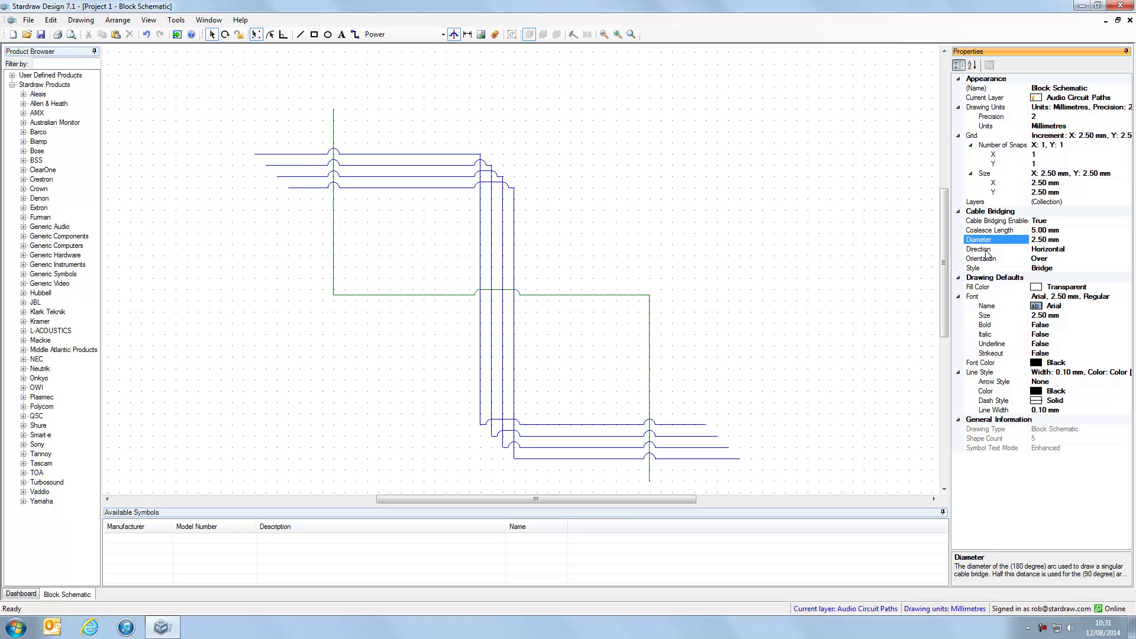
left_click(1074, 249)
left_click(1127, 250)
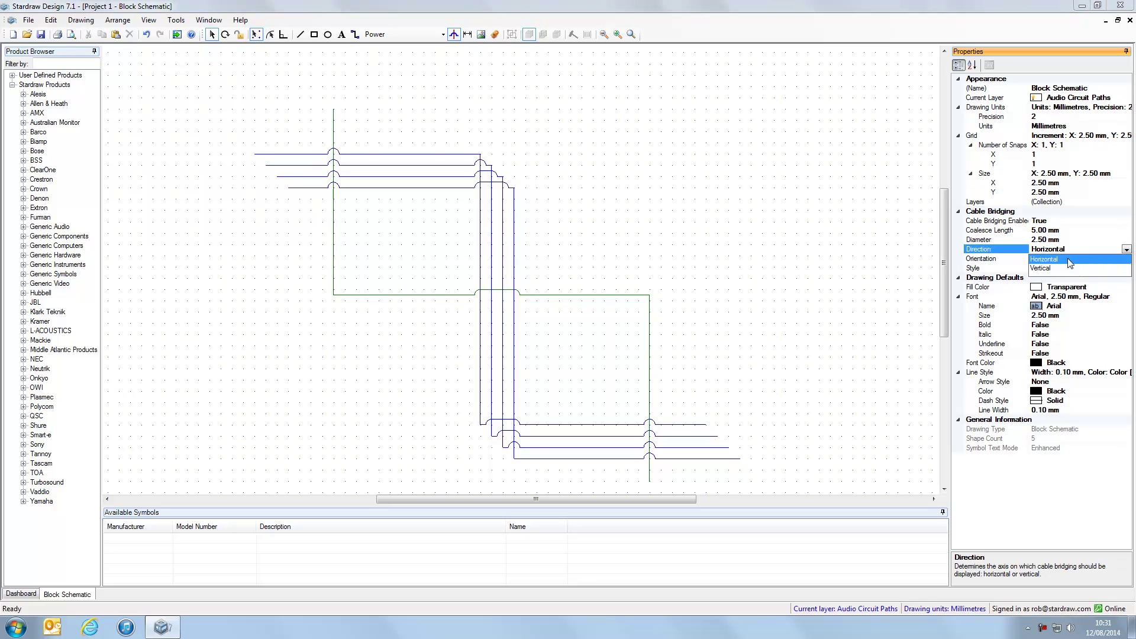
left_click(1055, 268)
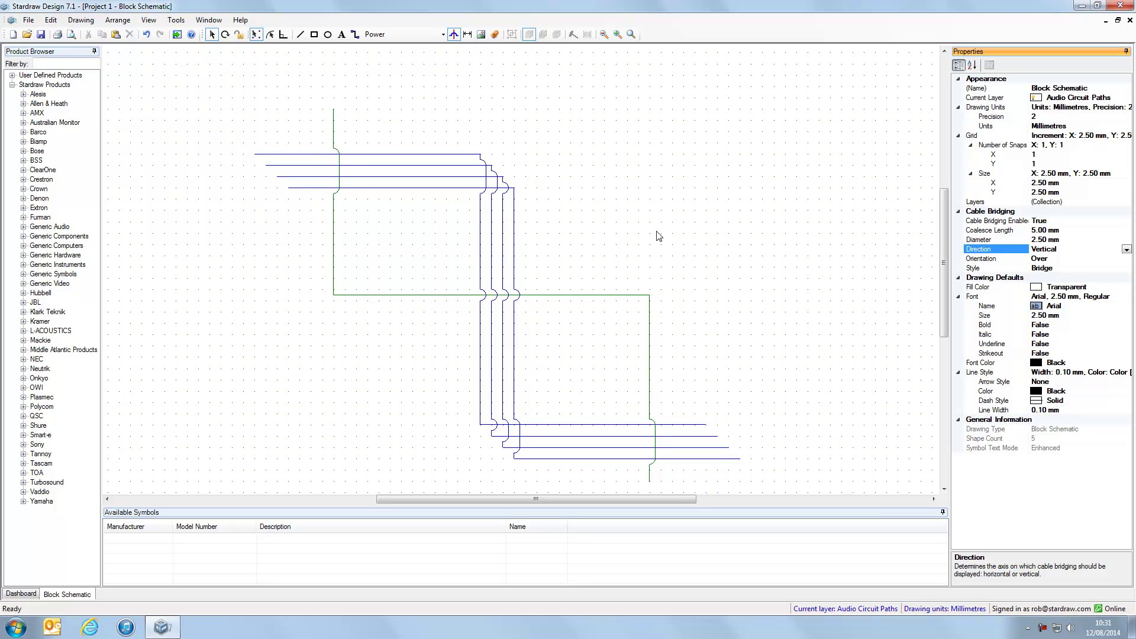
left_click(1127, 250)
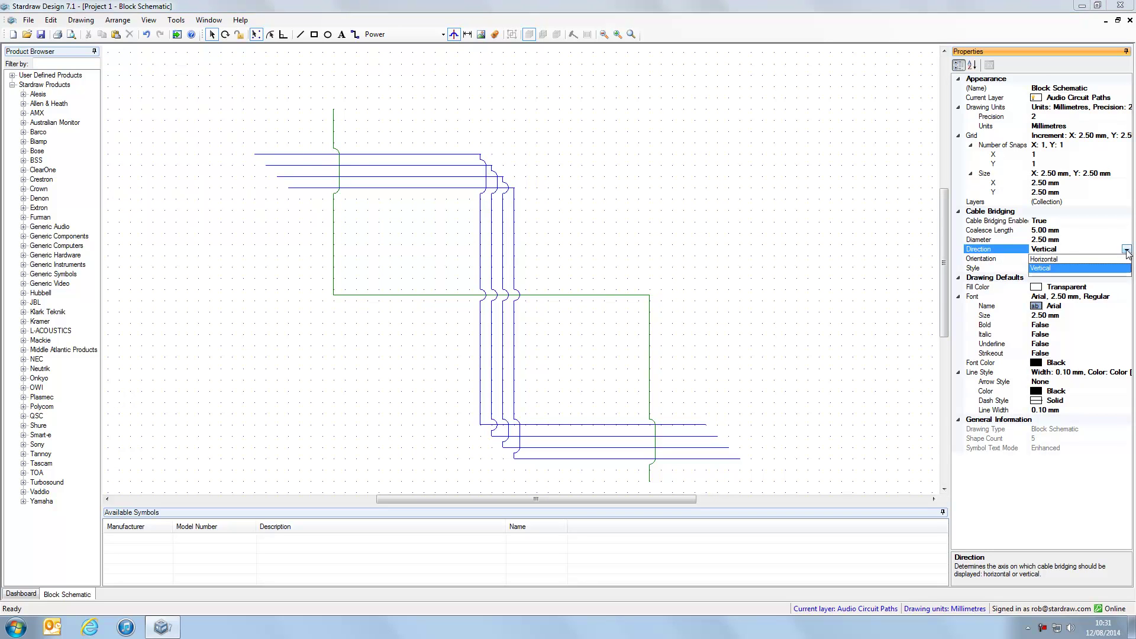
left_click(1061, 260)
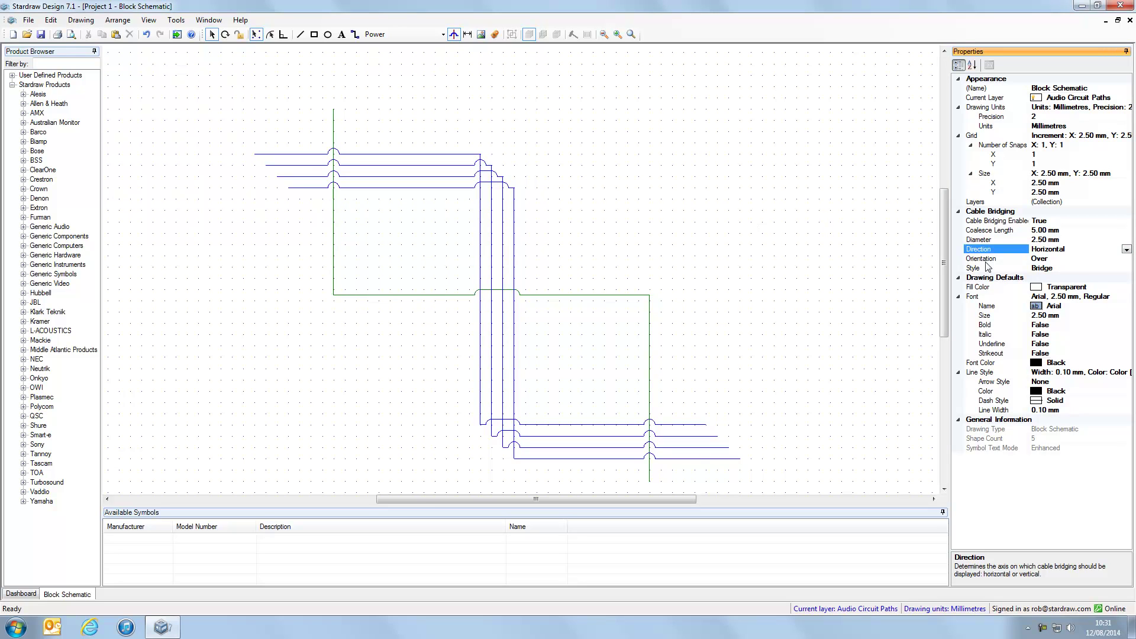
Step: Try bridge Orientation Under, then set it back to Over
left_click(1069, 259)
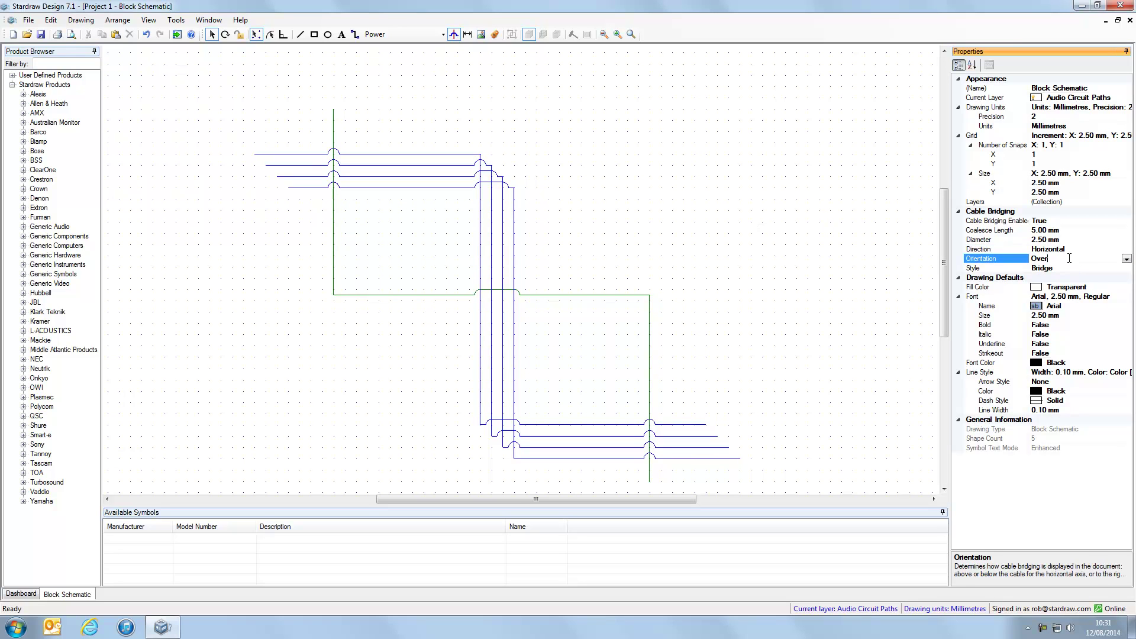
left_click(1127, 261)
left_click(1047, 277)
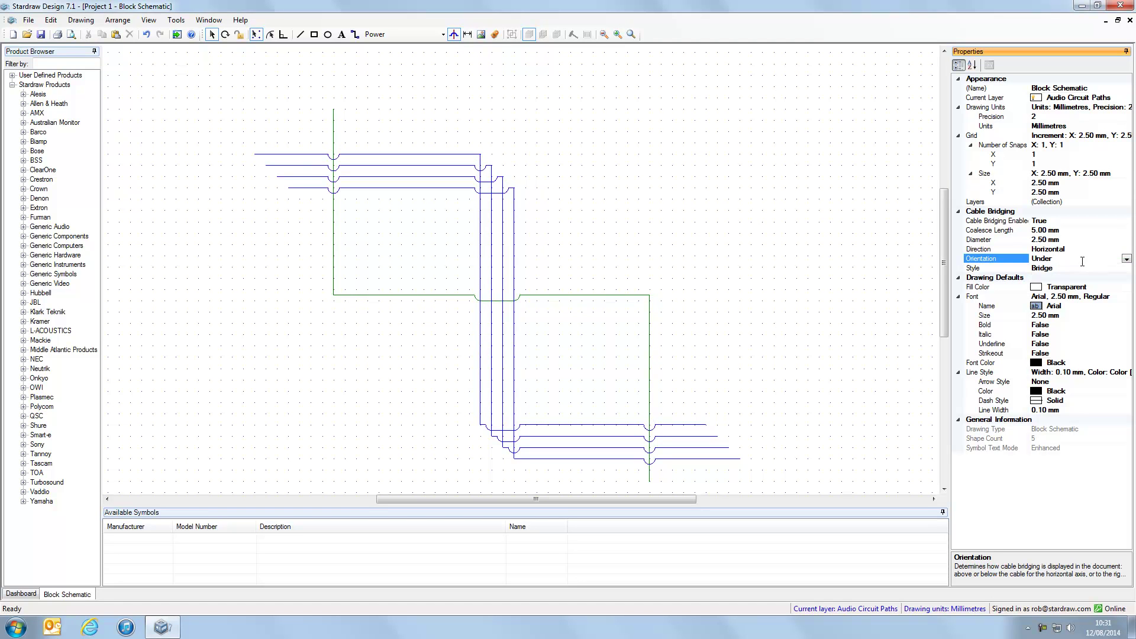
left_click(1127, 260)
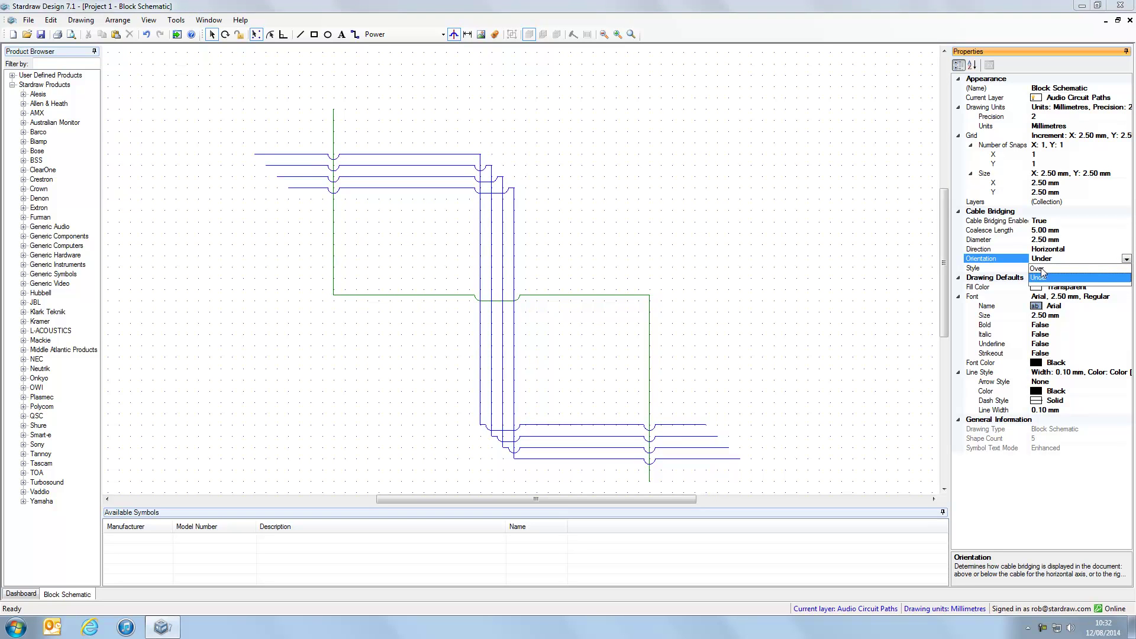
left_click(1044, 268)
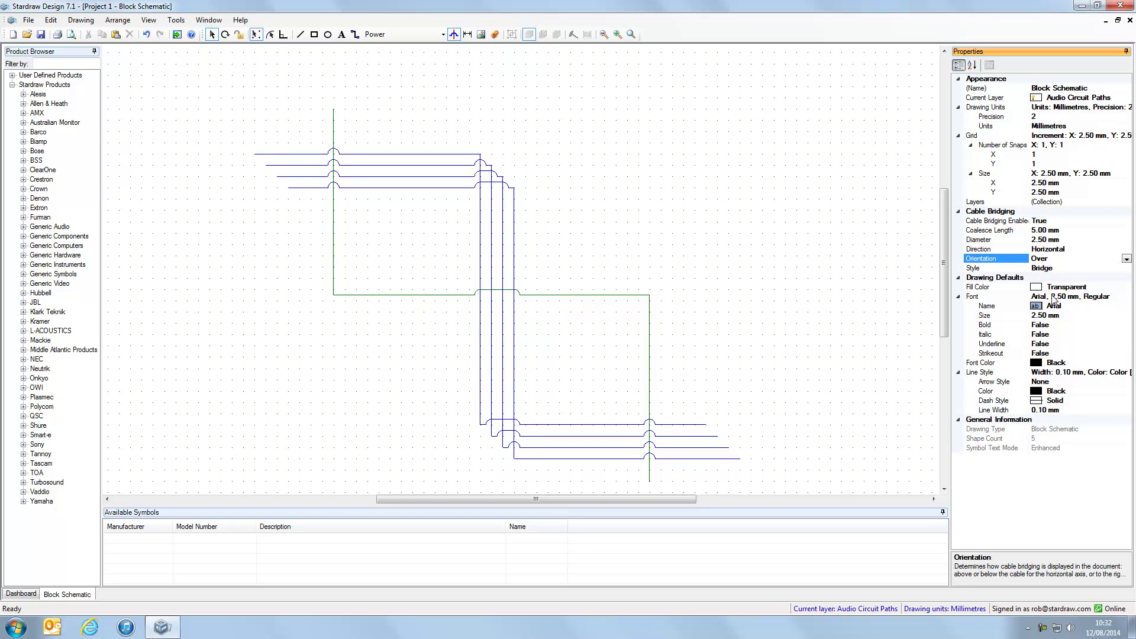
Step: Set the bridging Style to Gap and the Direction to Vertical
left_click(1102, 271)
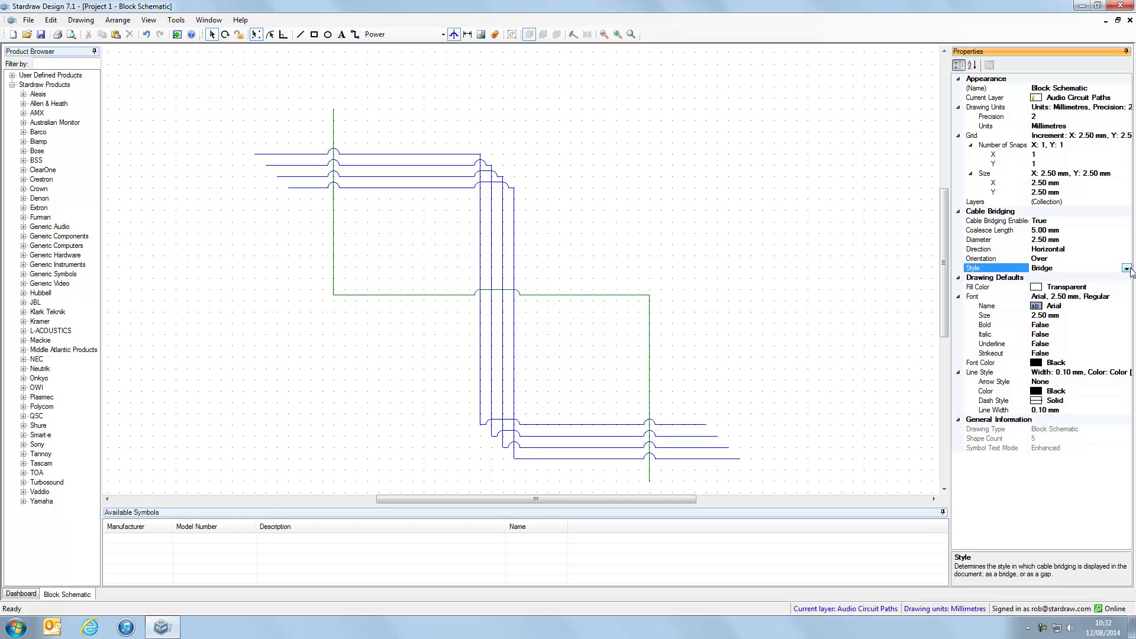
left_click(1127, 269)
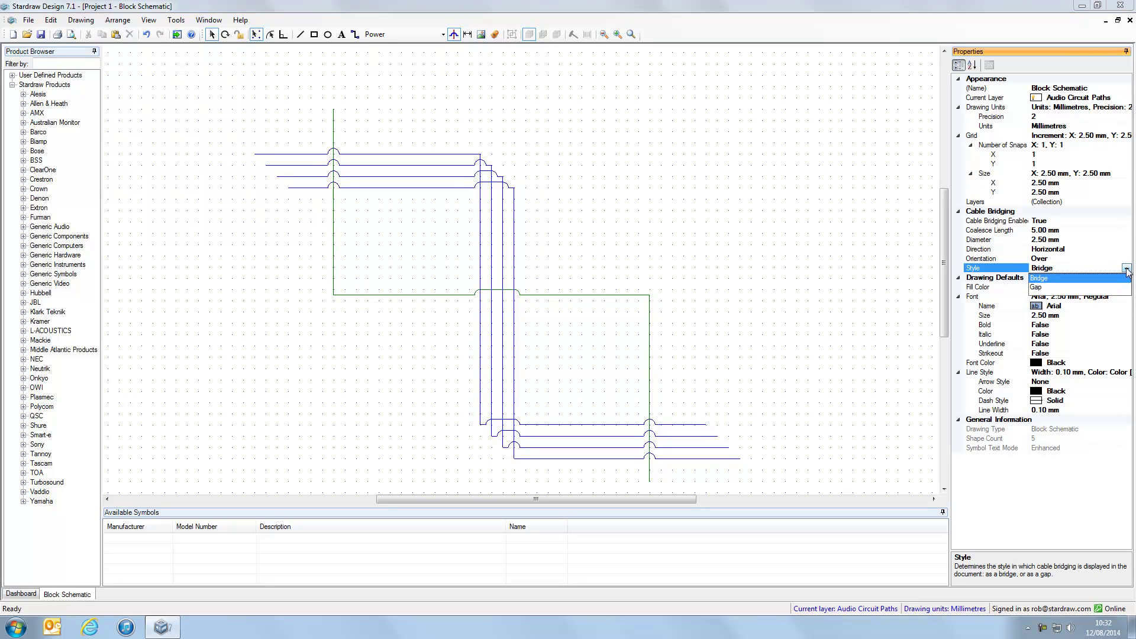
left_click(1037, 287)
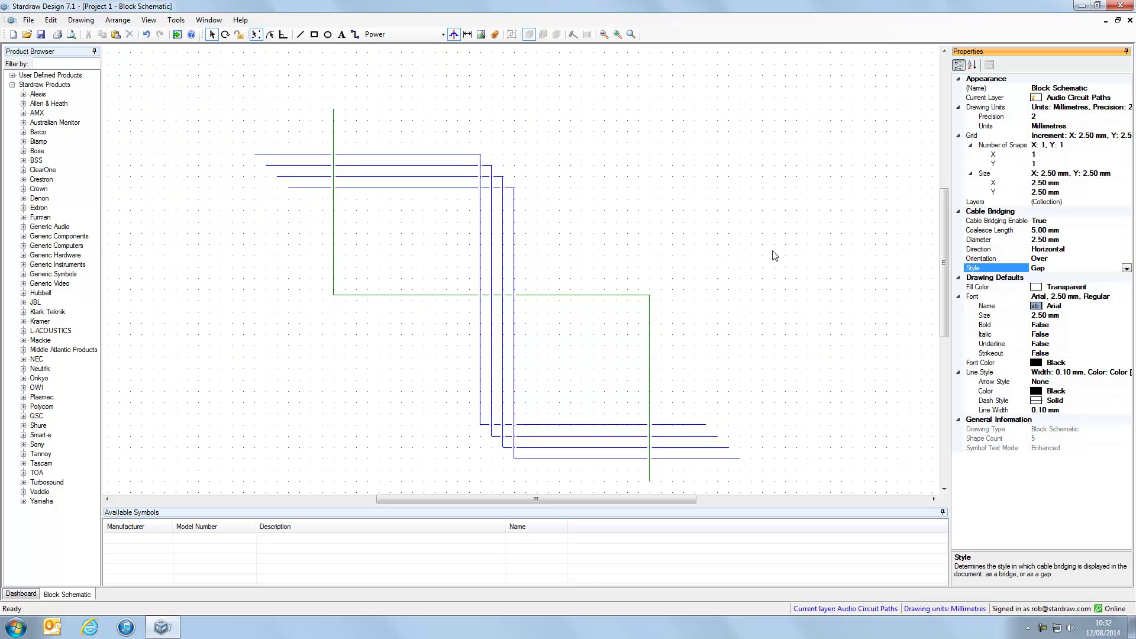
left_click(1097, 249)
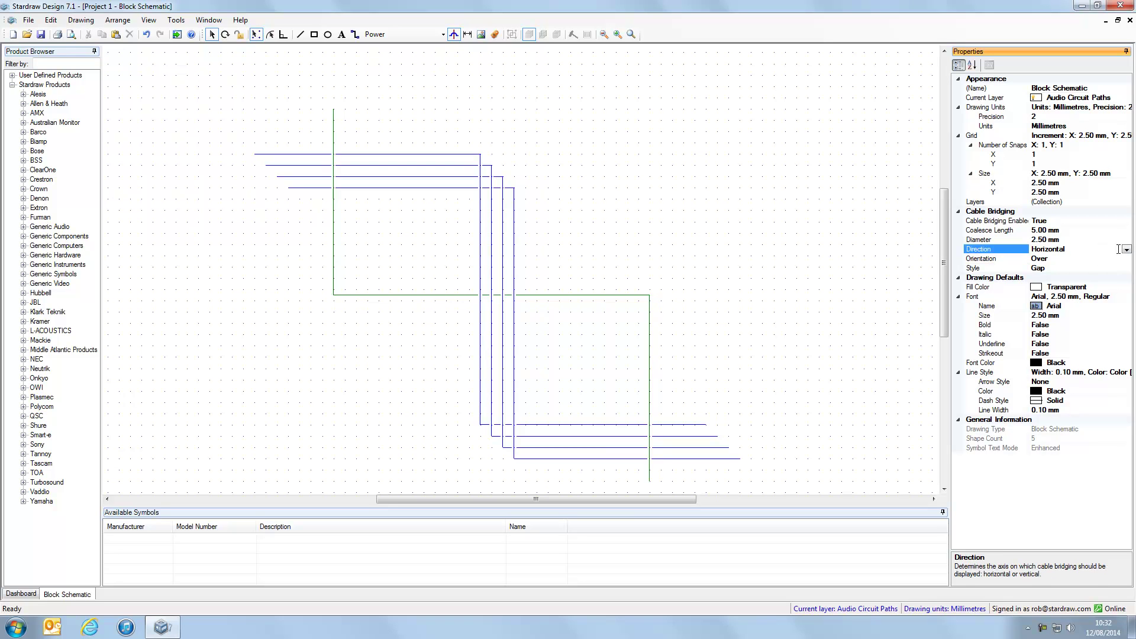
left_click(1126, 250)
left_click(1045, 269)
Step: Switch to the 1 Reference Project schematic and turn on Cable Bridging
left_click(205, 21)
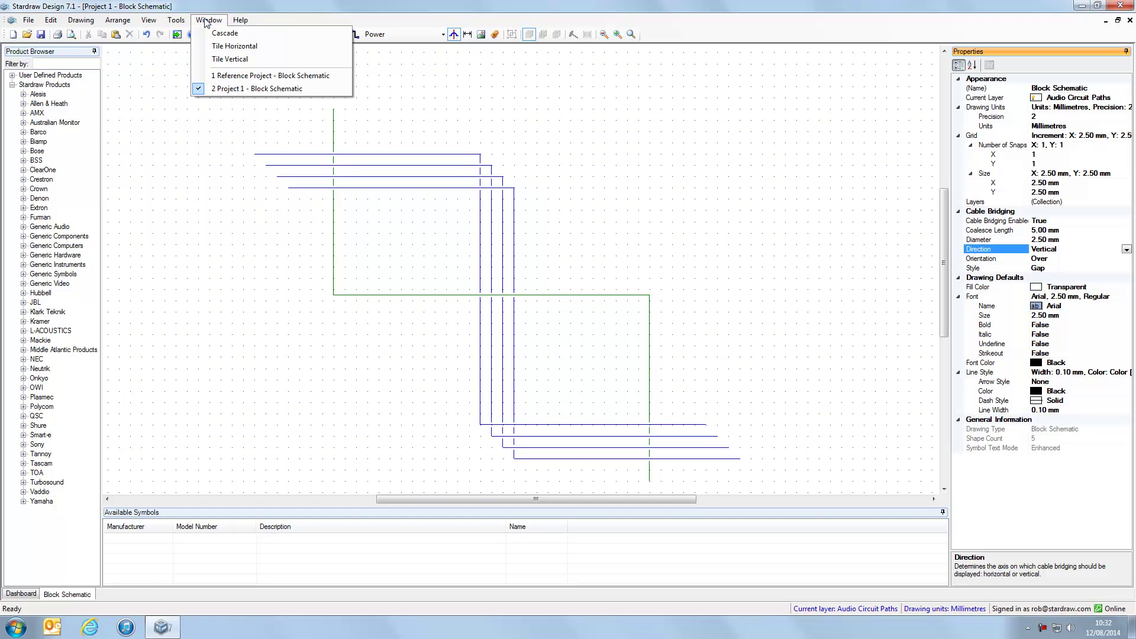
left_click(230, 76)
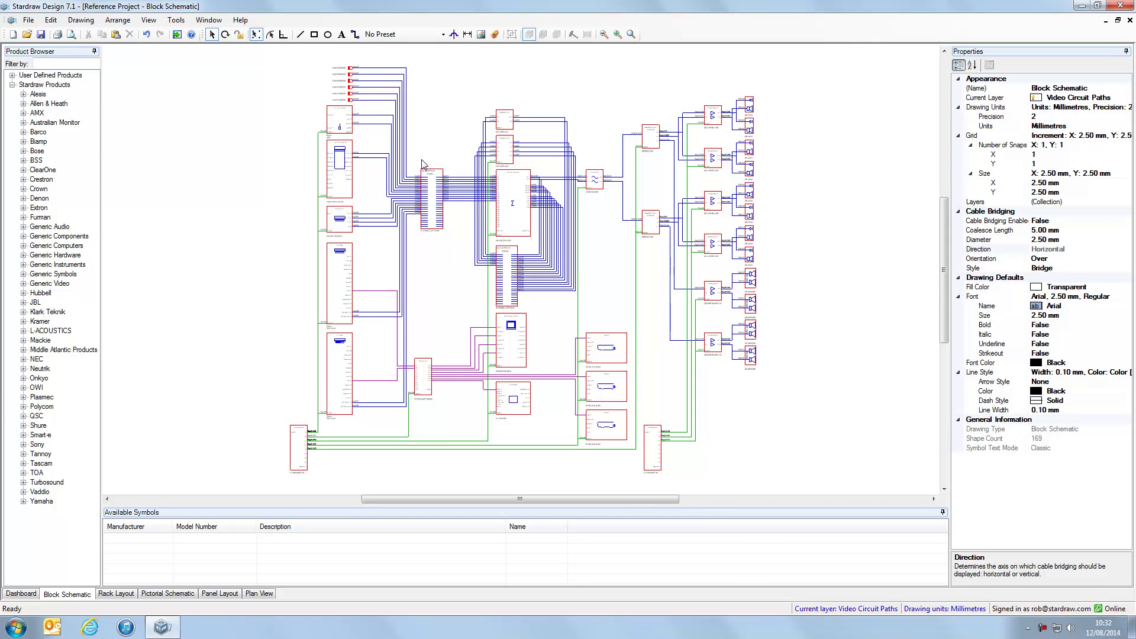
scroll(445, 131, "up", 3)
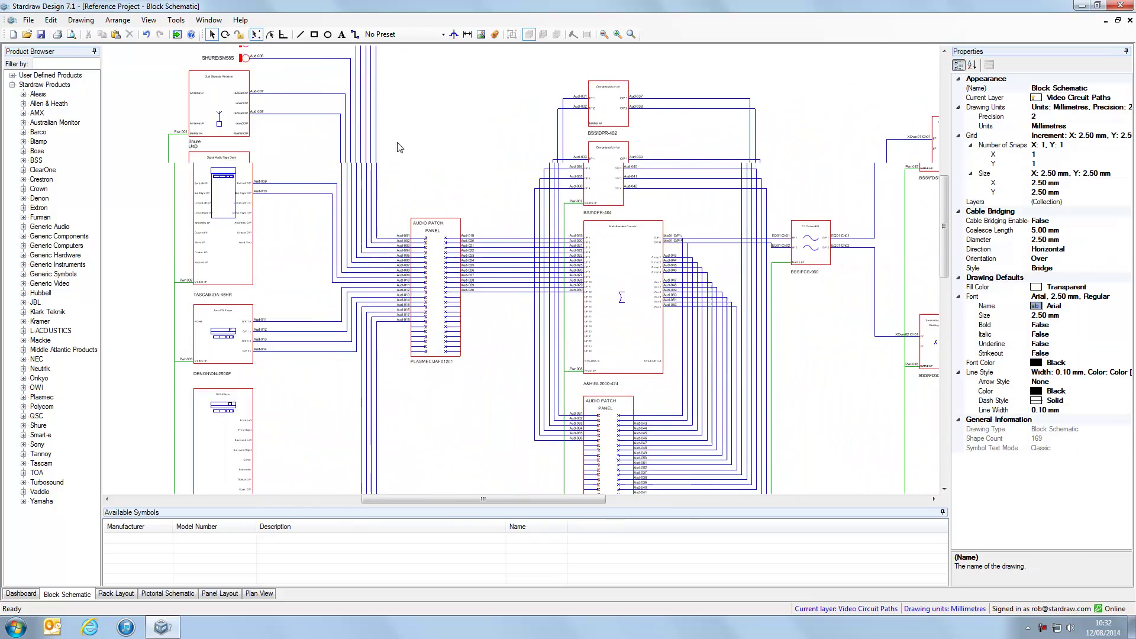
scroll(392, 158, "up", 1)
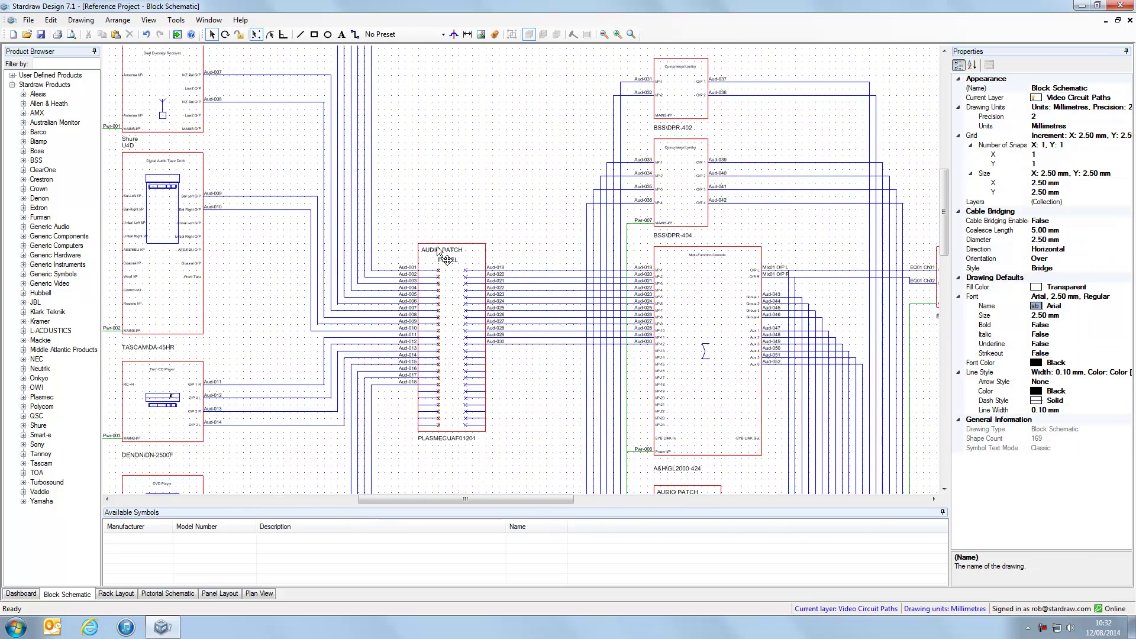
left_click(454, 35)
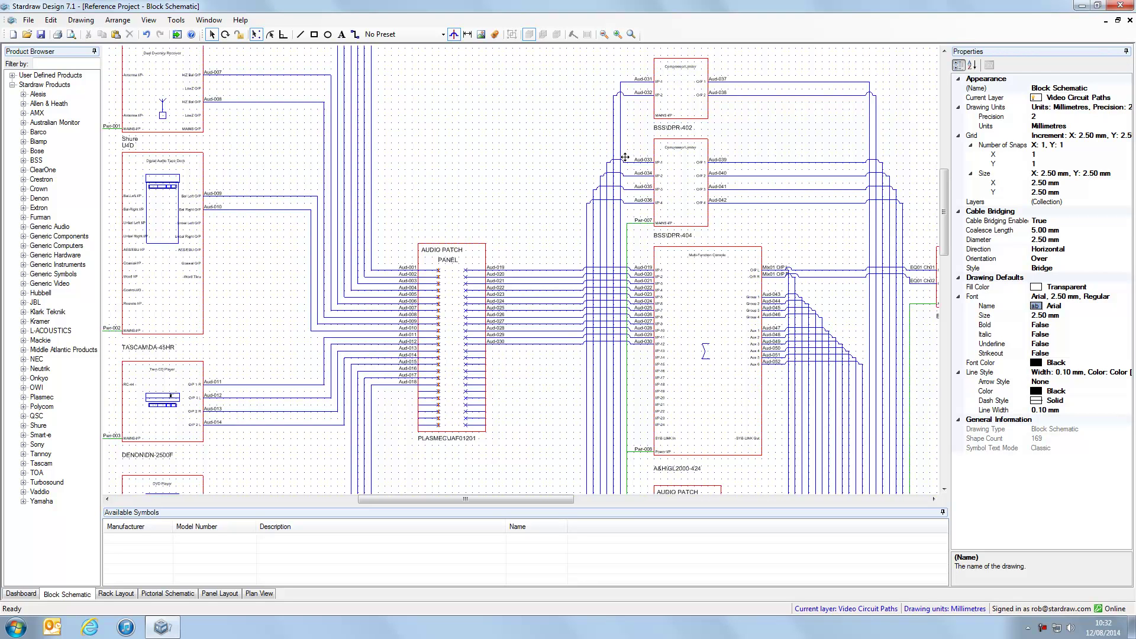
Step: Set the bridging Direction to Vertical and the Coalesce Length to 0.00 mm
left_click(1118, 251)
left_click(1127, 250)
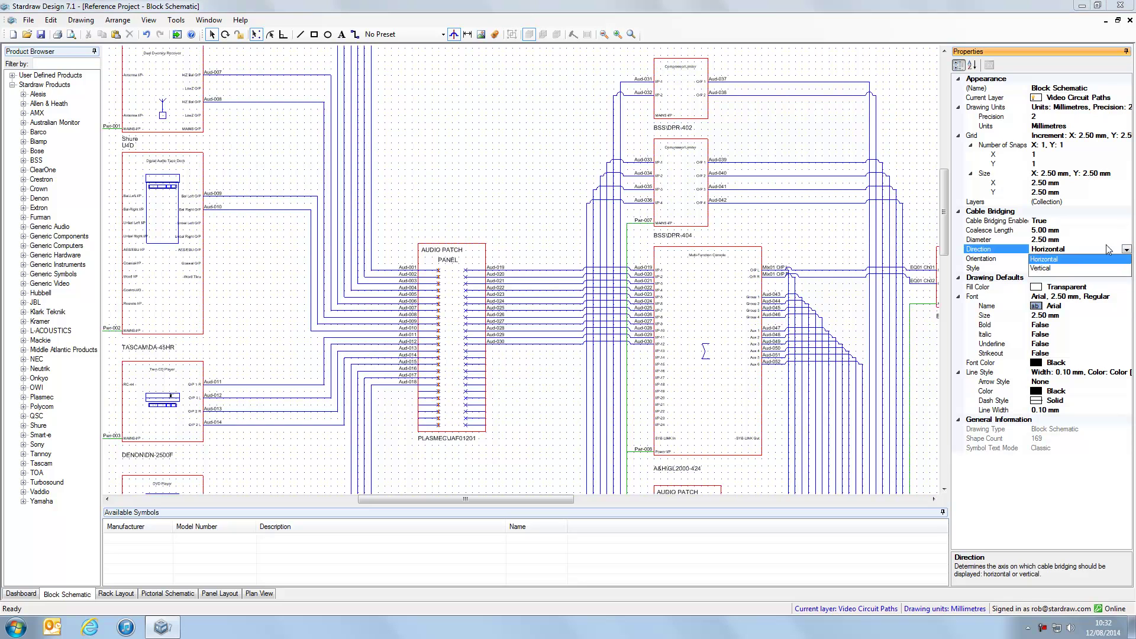
left_click(1042, 268)
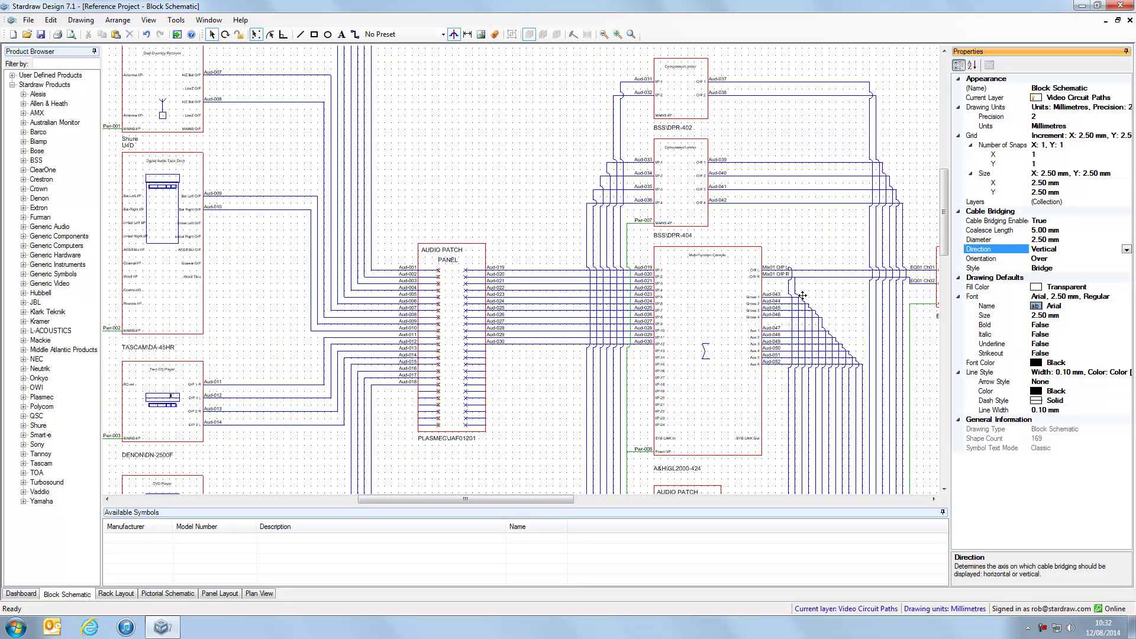
left_click(1040, 231)
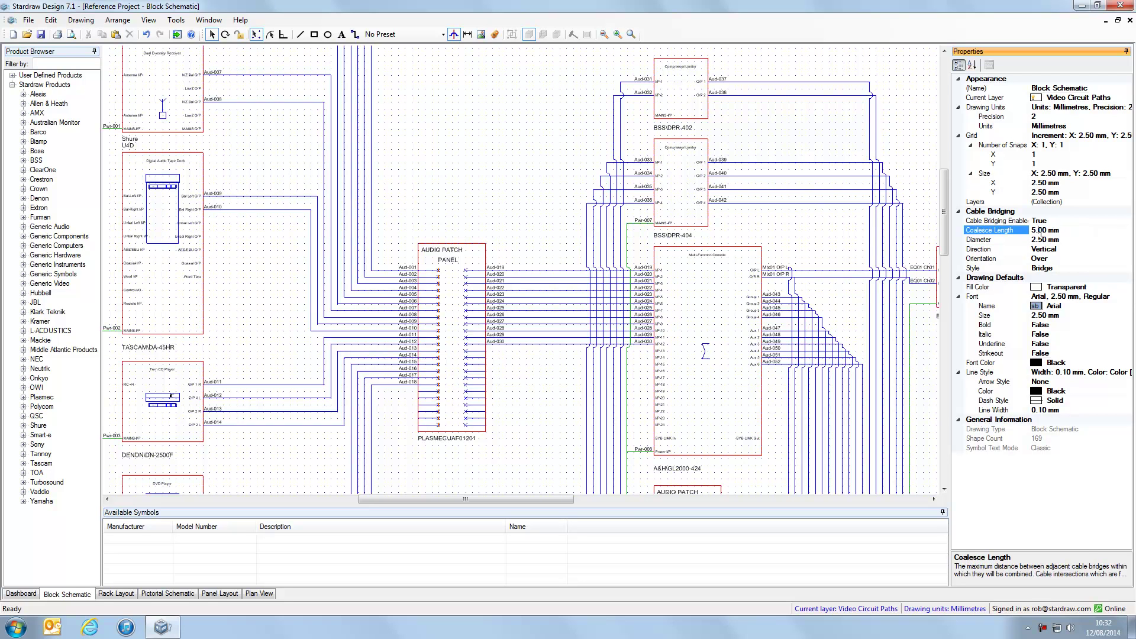
key("BackSpace")
type("0.")
key("Return")
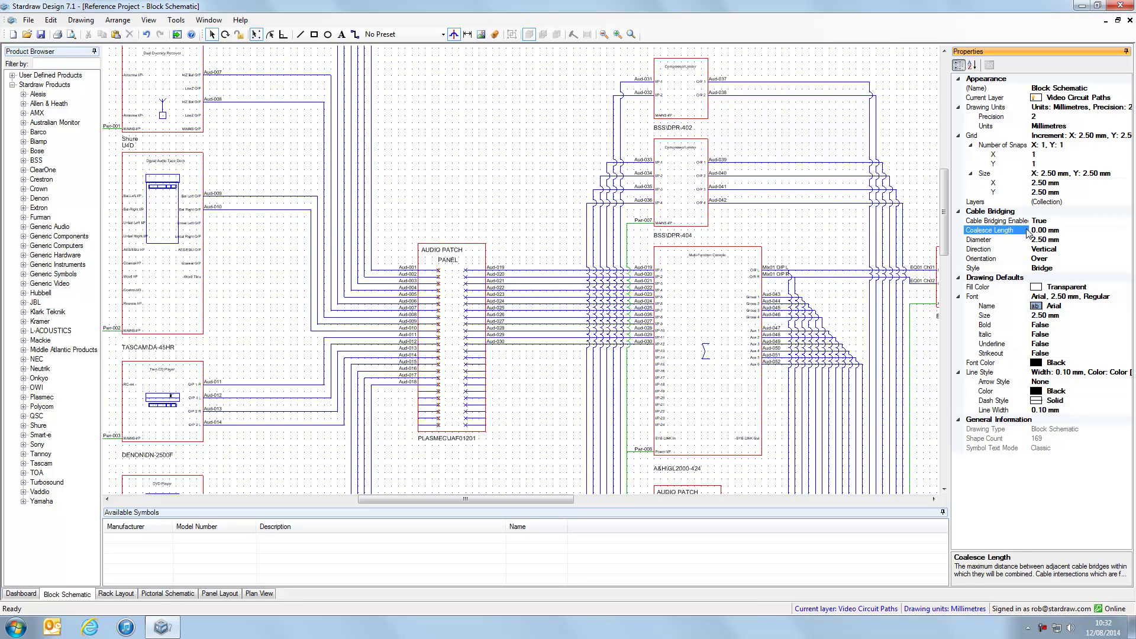
scroll(774, 404, "up", 5)
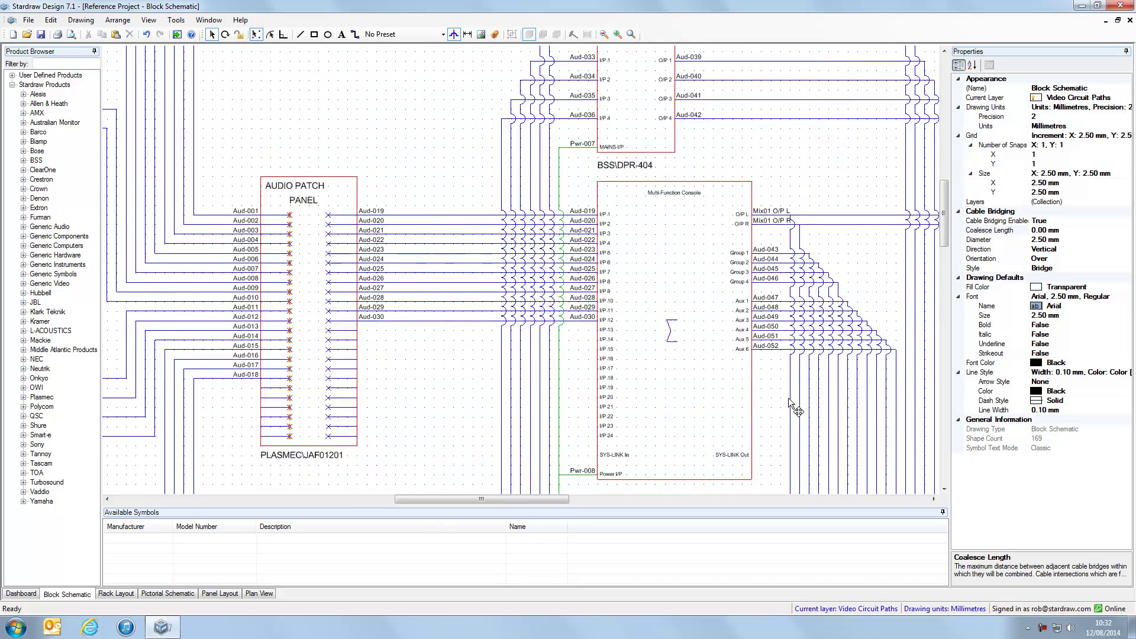
scroll(774, 342, "down", 5)
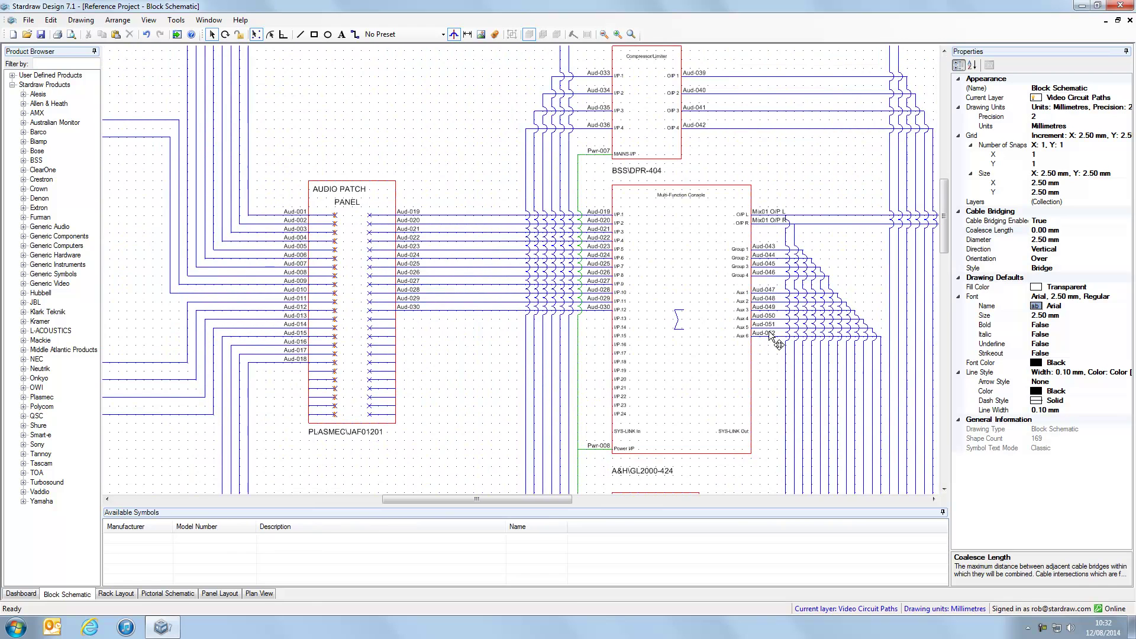
scroll(774, 343, "down", 5)
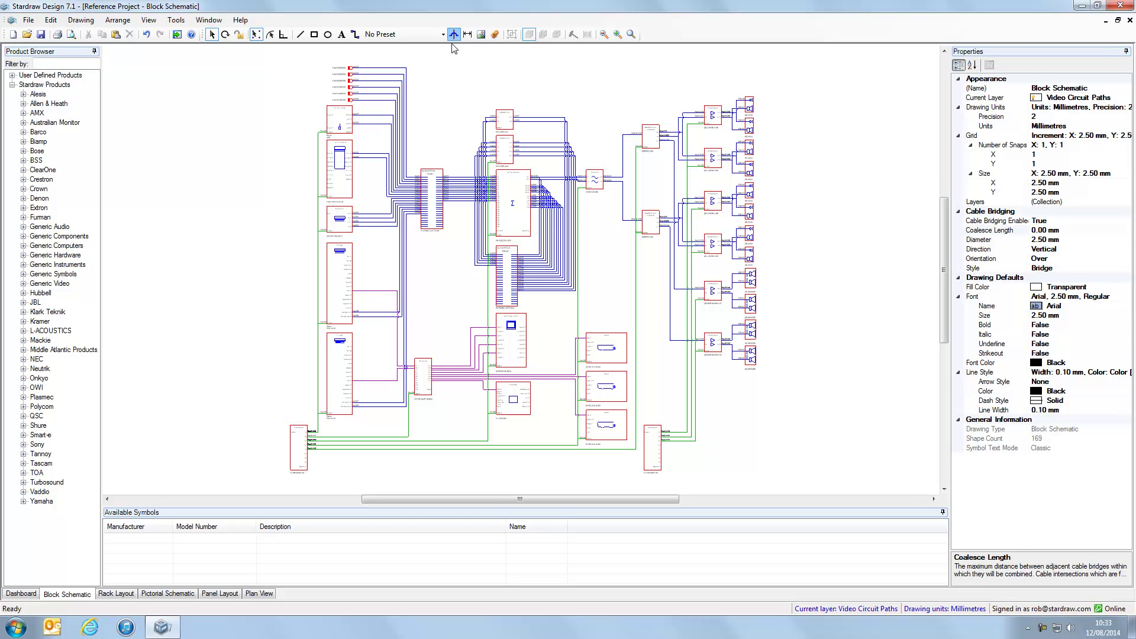
scroll(481, 127, "up", 3)
scroll(481, 128, "up", 4)
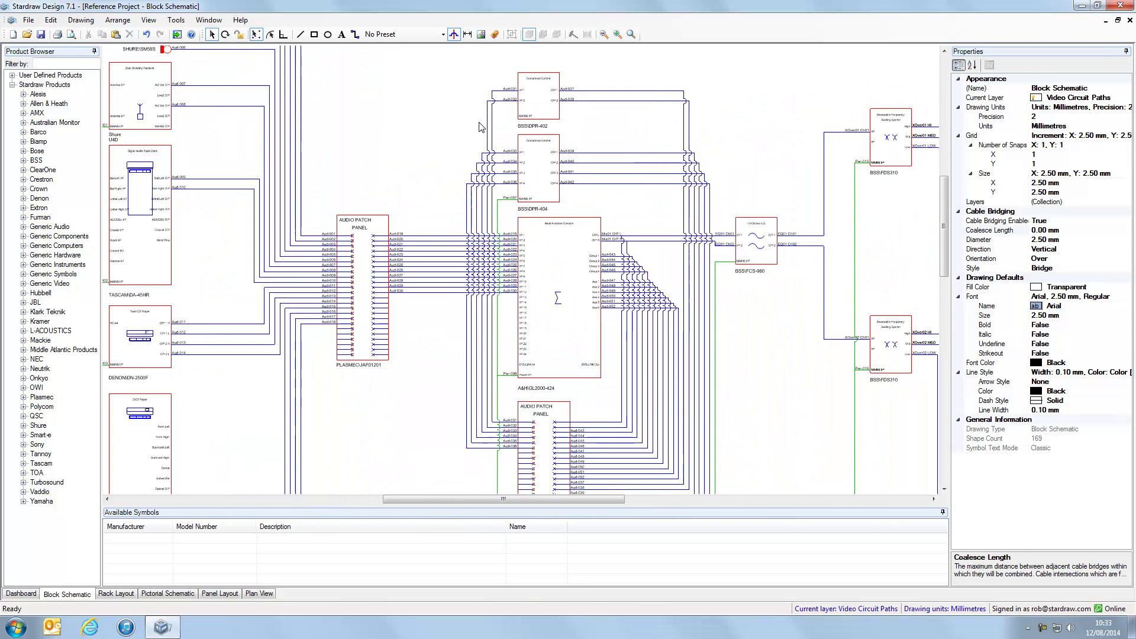
scroll(471, 133, "up", 1)
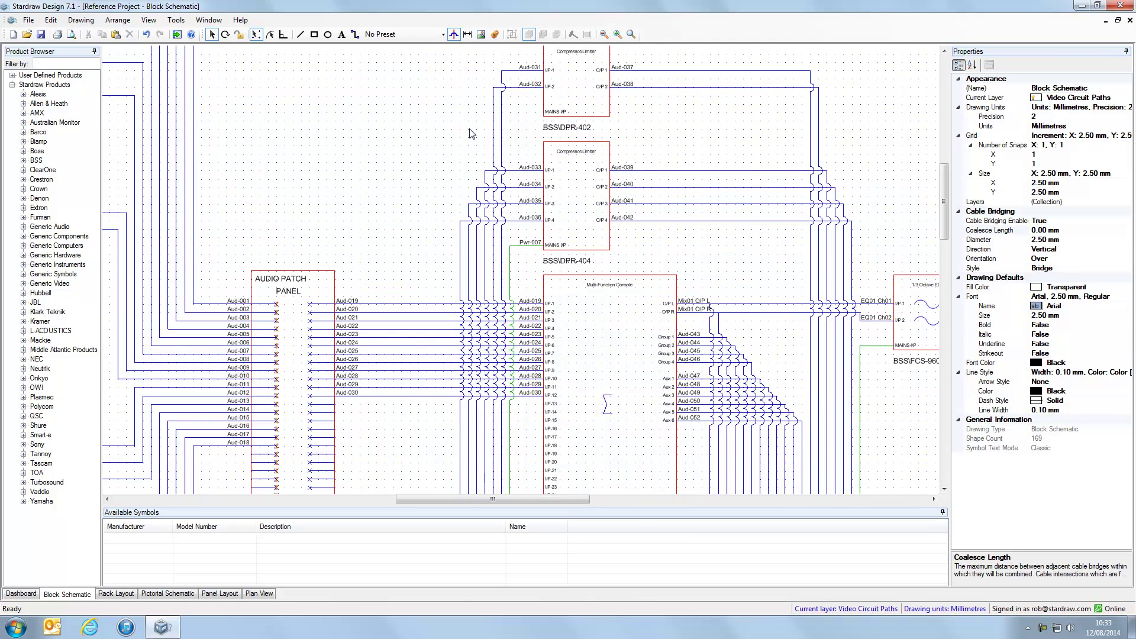